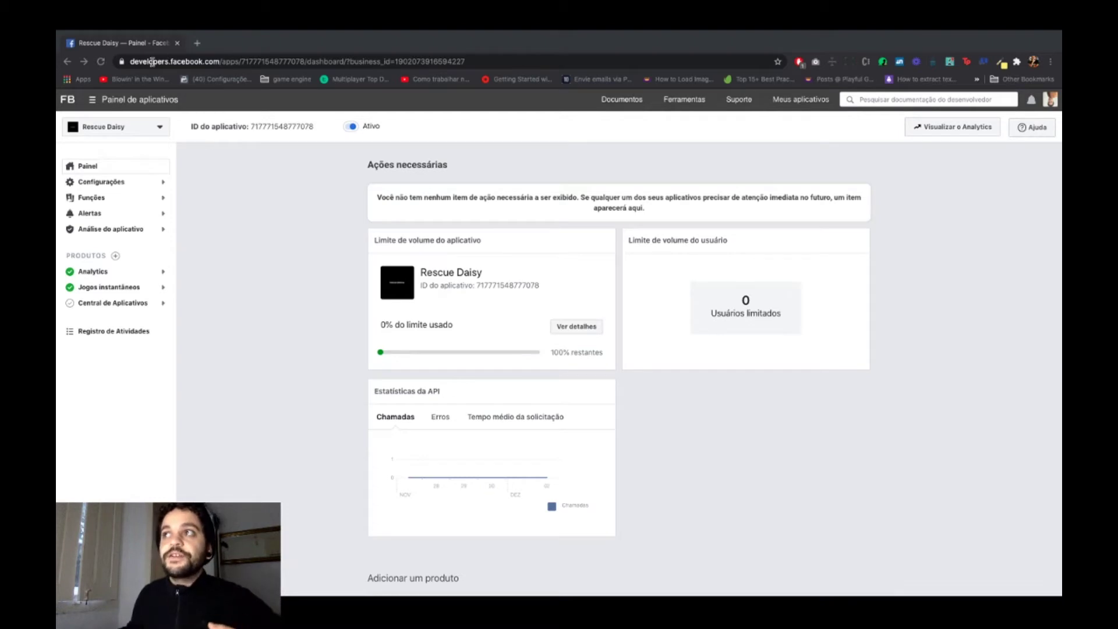
Step: From the app switcher list, start creating a new app
{"action": "double_click", "coordinate": [184, 61]}
{"action": "left_click", "coordinate": [206, 61]}
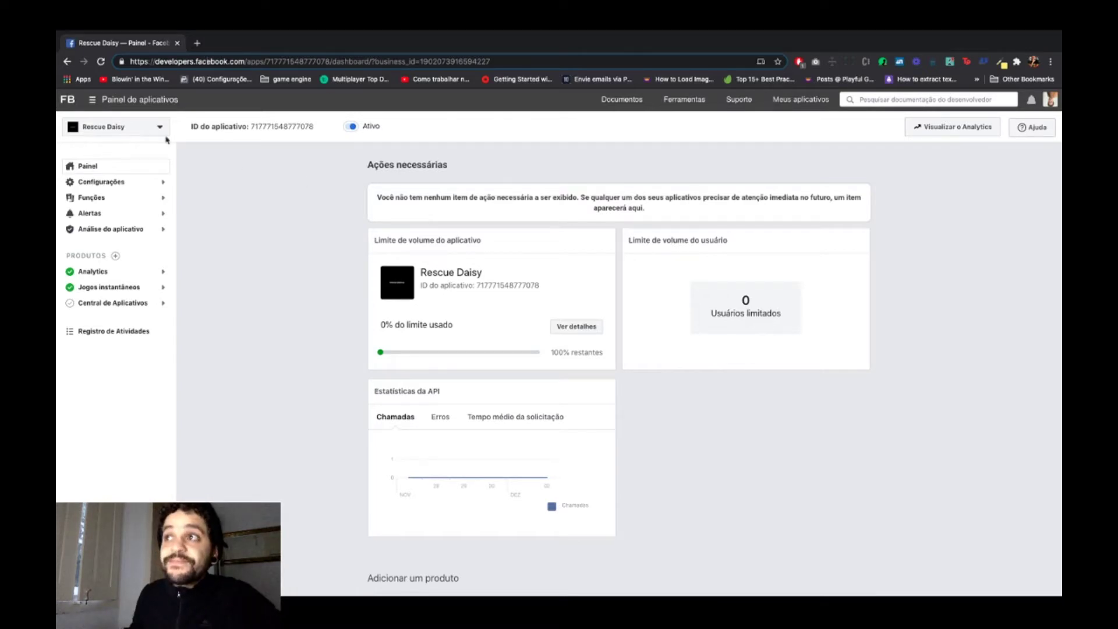
{"action": "left_click", "coordinate": [101, 129]}
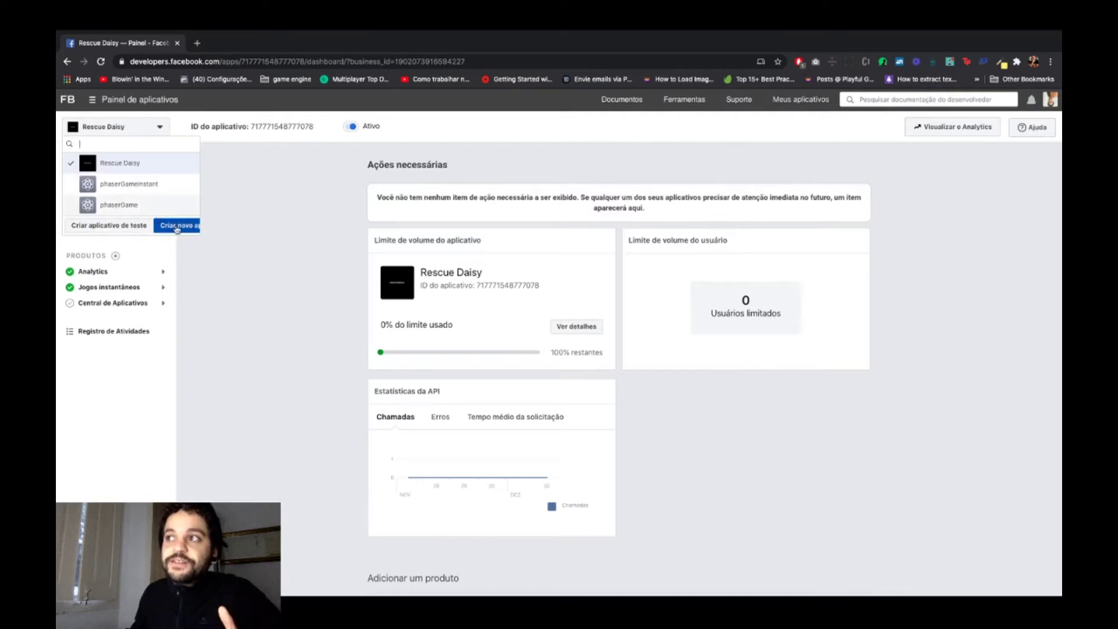
{"action": "left_click", "coordinate": [178, 227]}
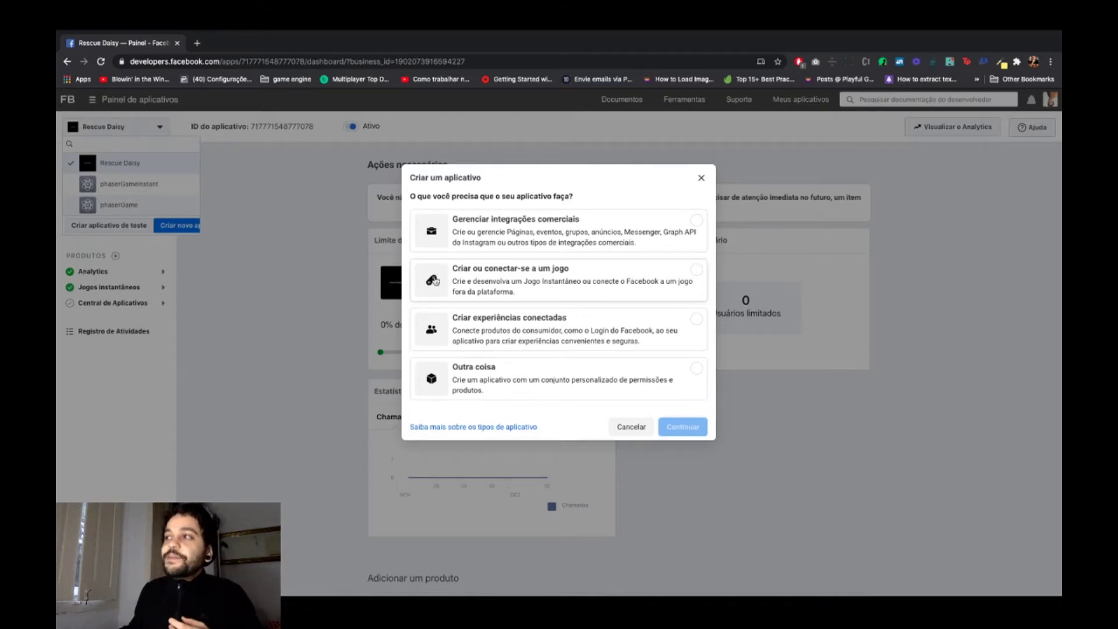
Step: Choose to create or connect a game, with Jogos Instantâneos as the game type
{"action": "left_click", "coordinate": [433, 282]}
{"action": "left_click", "coordinate": [683, 428]}
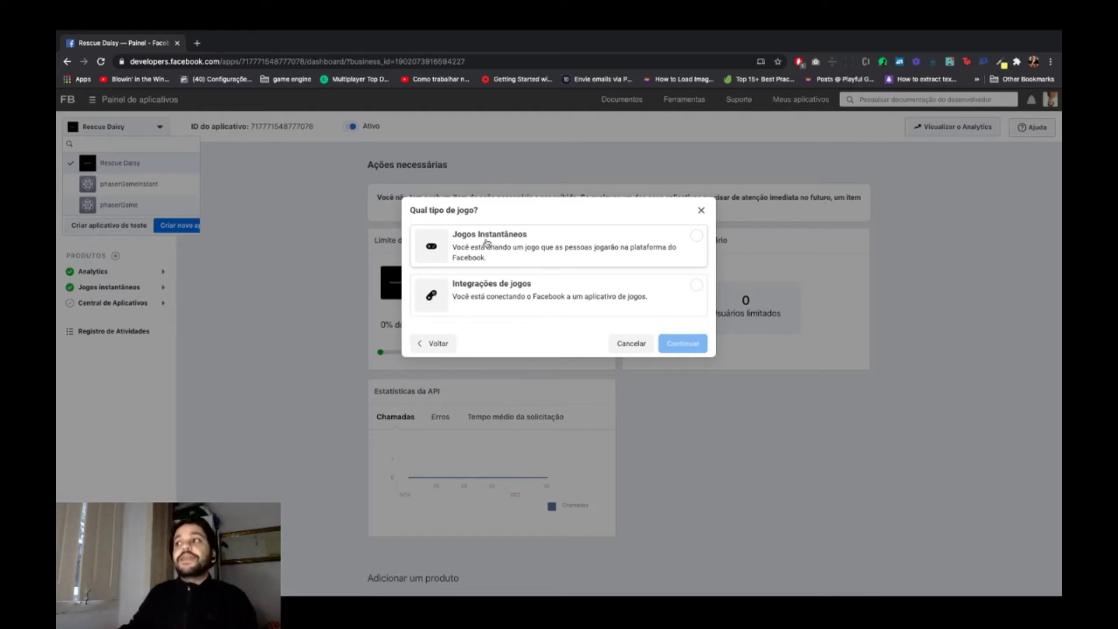
{"action": "left_click", "coordinate": [487, 242]}
{"action": "left_click", "coordinate": [683, 347]}
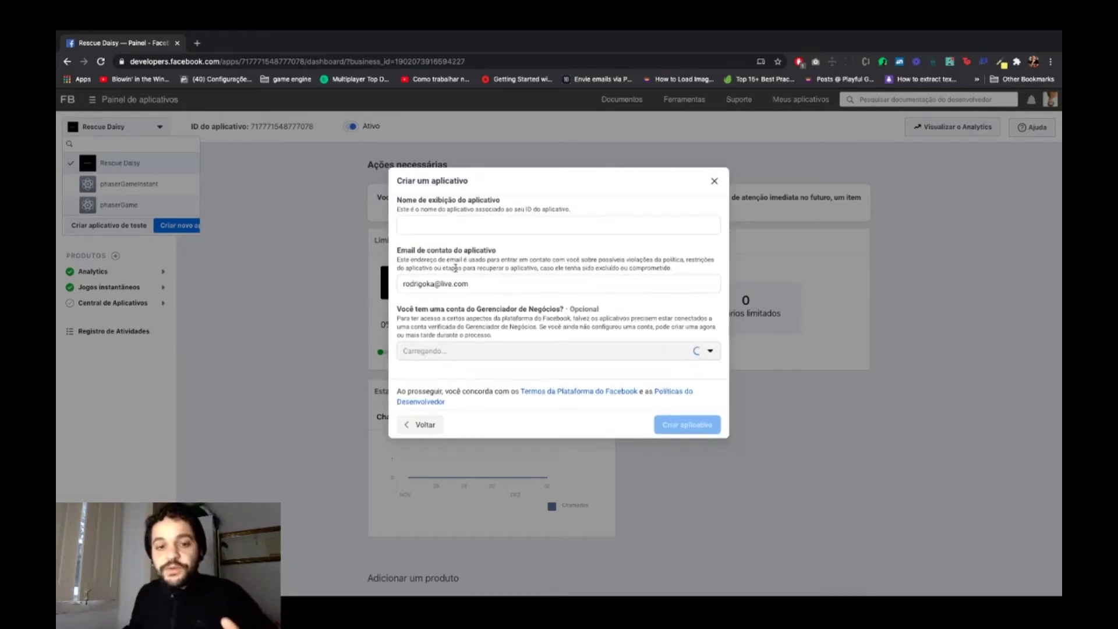
Step: Leave the name empty and no Business Manager account linked, then close the new-app form
{"action": "left_click", "coordinate": [441, 223]}
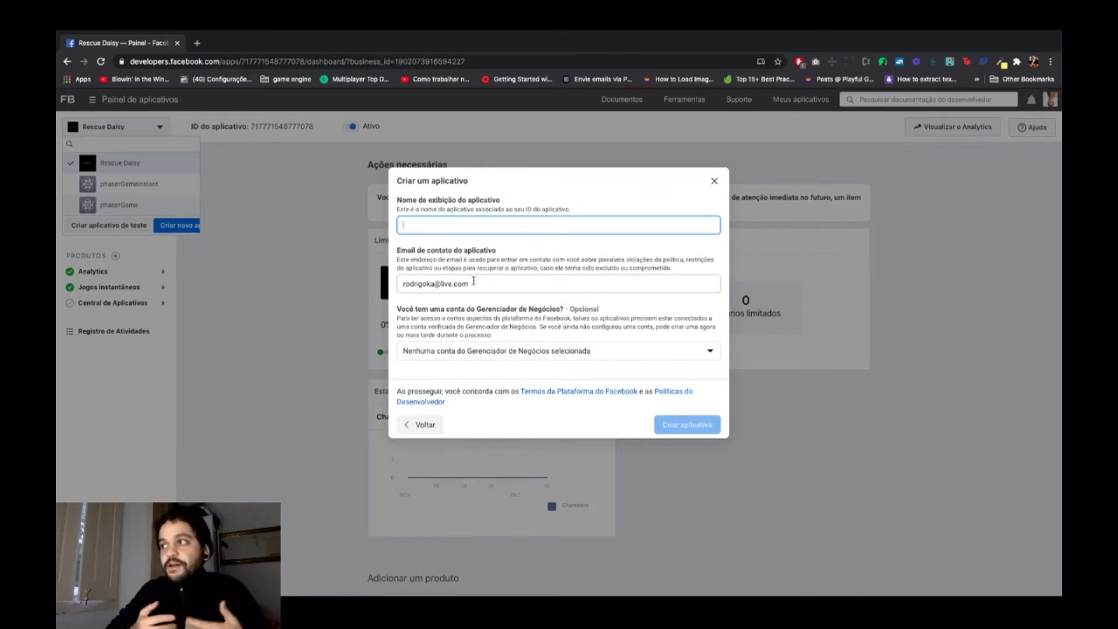
{"action": "left_click", "coordinate": [470, 350]}
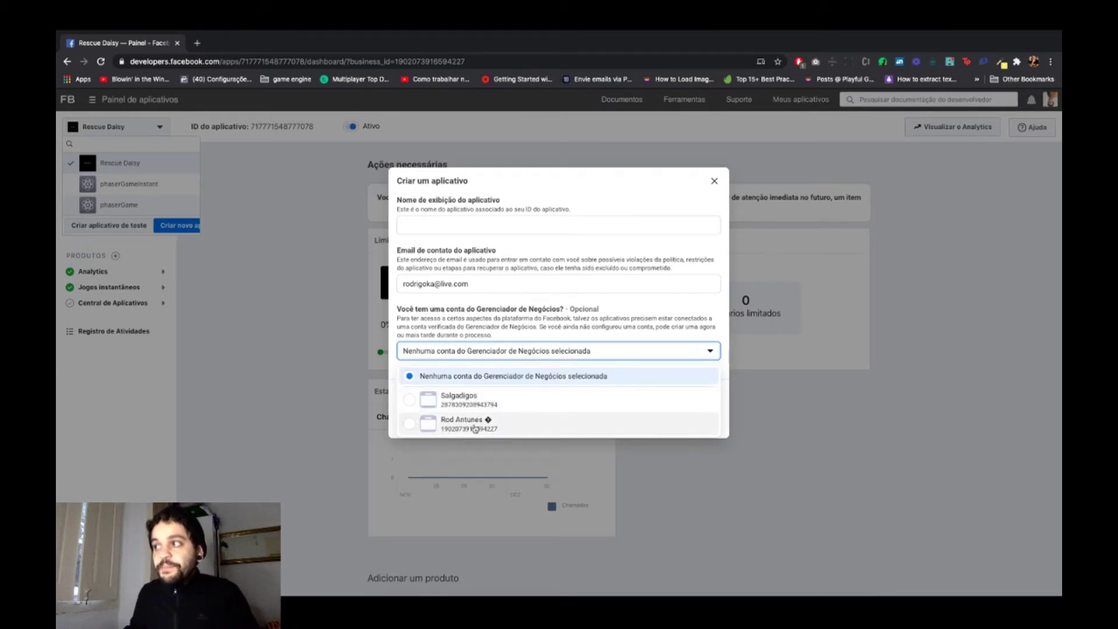
{"action": "left_click", "coordinate": [489, 350]}
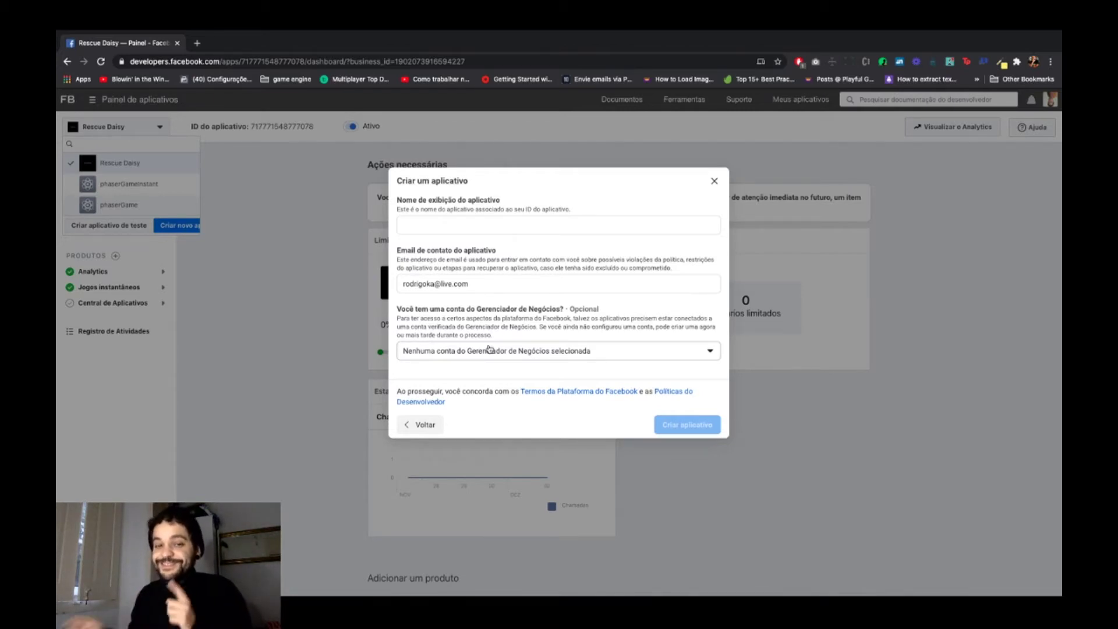
{"action": "left_click", "coordinate": [493, 350]}
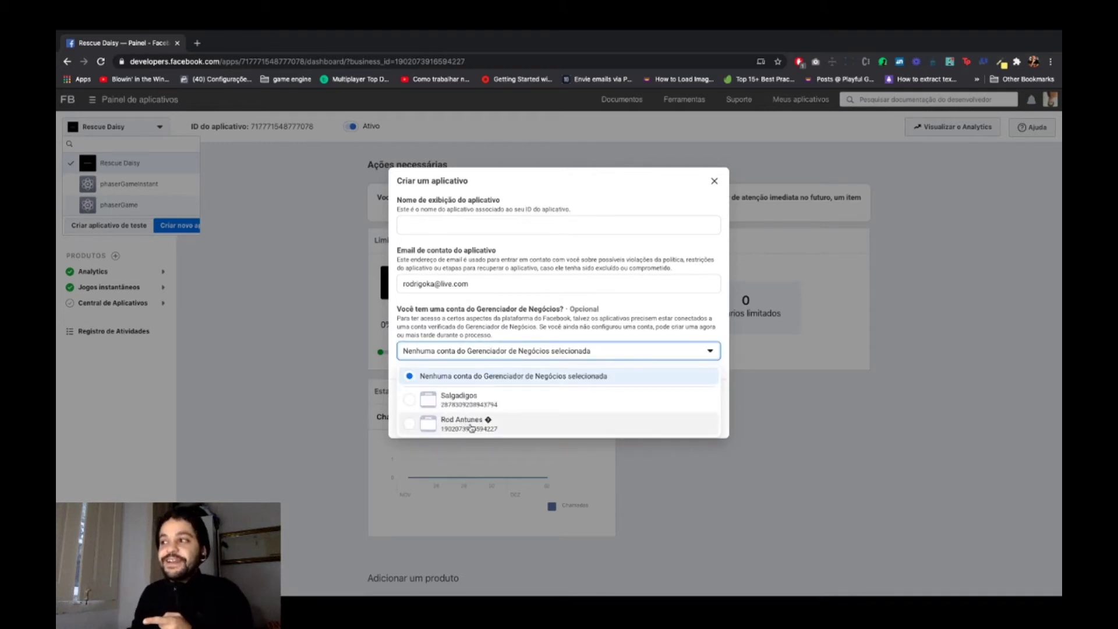
{"action": "left_click", "coordinate": [483, 350]}
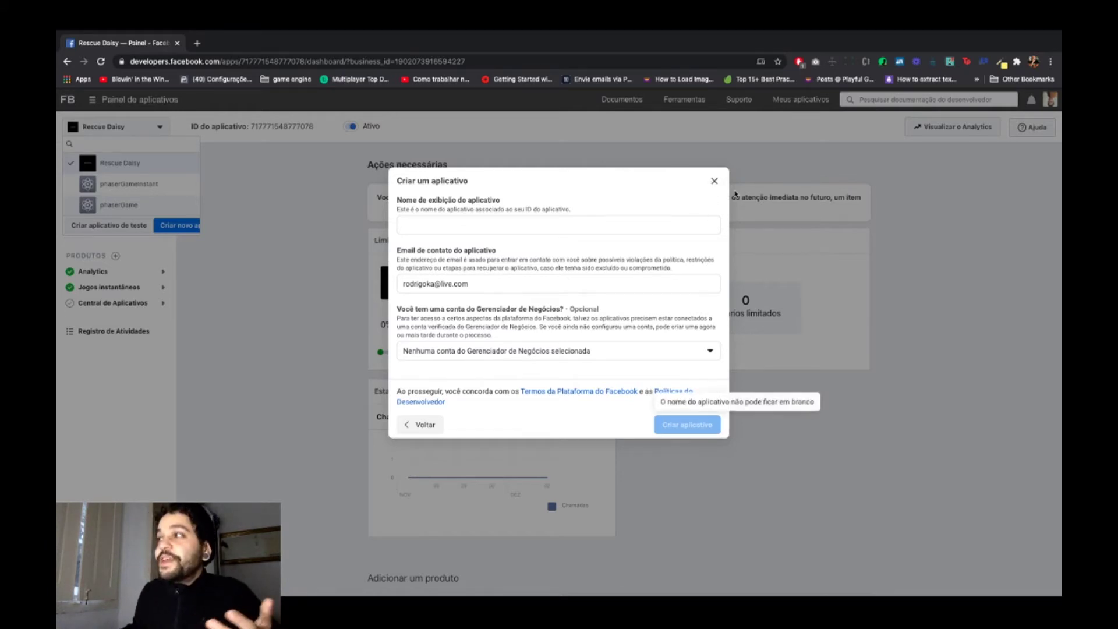
{"action": "left_click", "coordinate": [712, 183]}
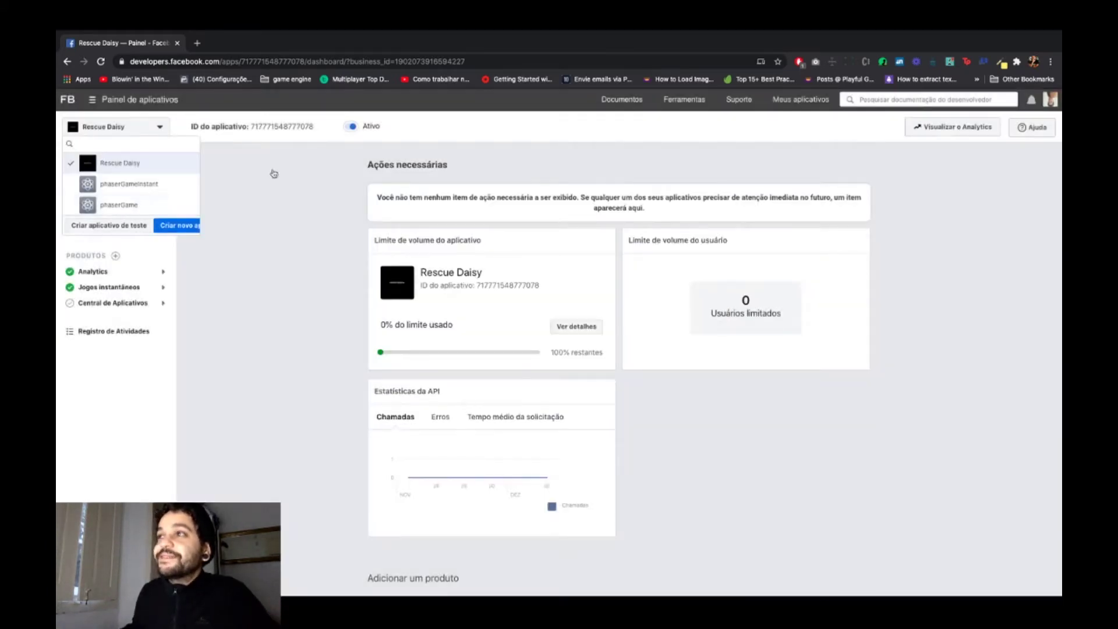
Step: Expand Jogos instantâneos in the sidebar and go via Localizar to the Hospedagem page
{"action": "left_click", "coordinate": [294, 184]}
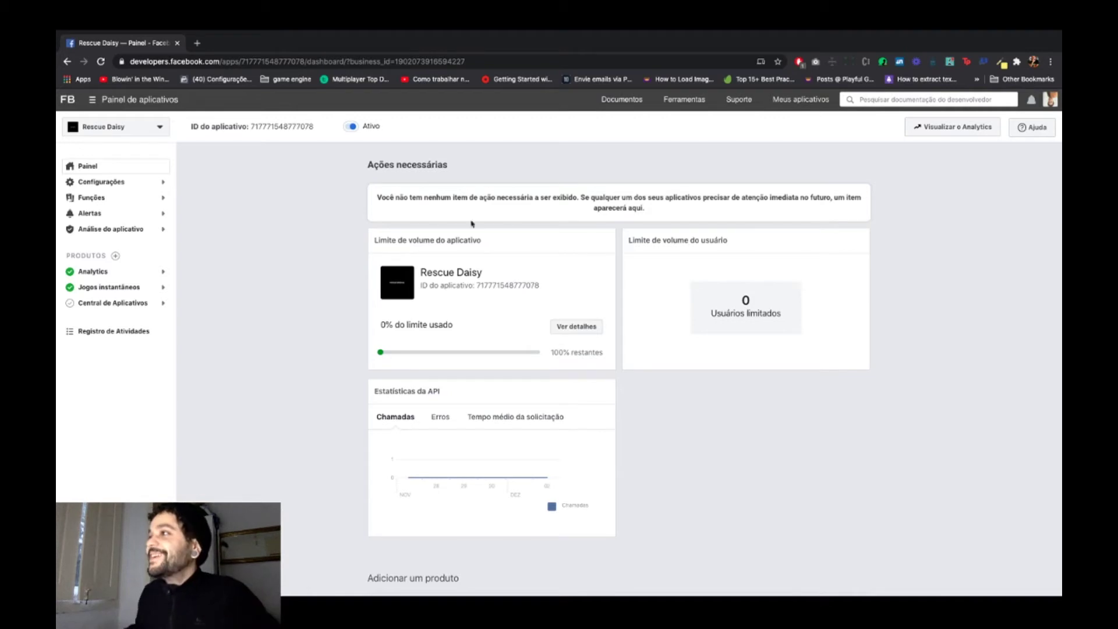
{"action": "scroll", "coordinate": [555, 188], "scroll_direction": "down", "scroll_amount": 1}
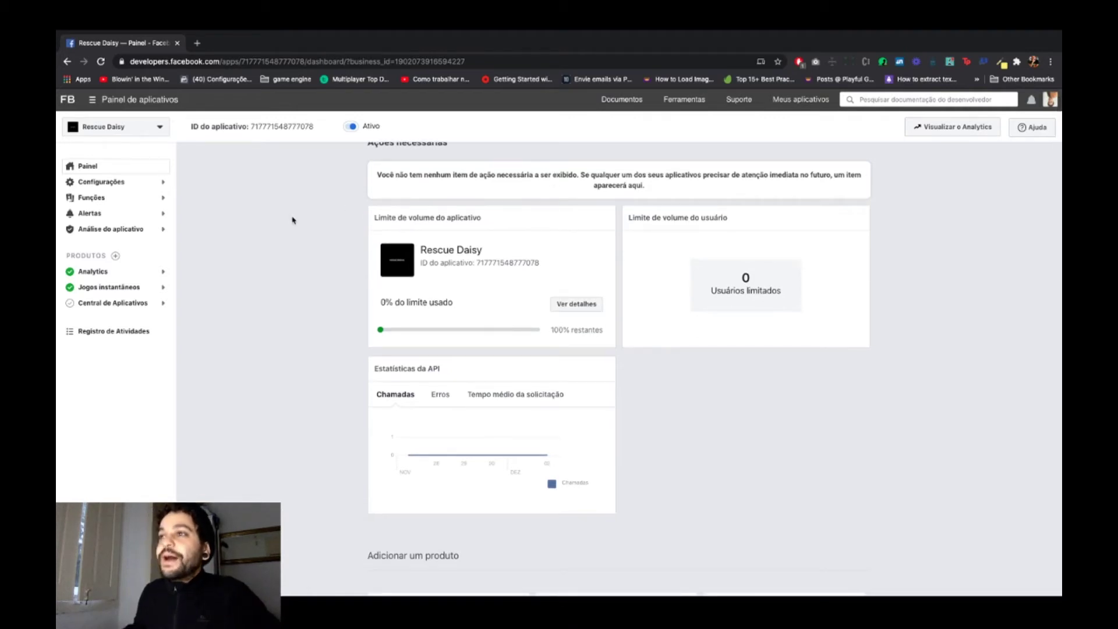
{"action": "left_click", "coordinate": [124, 289]}
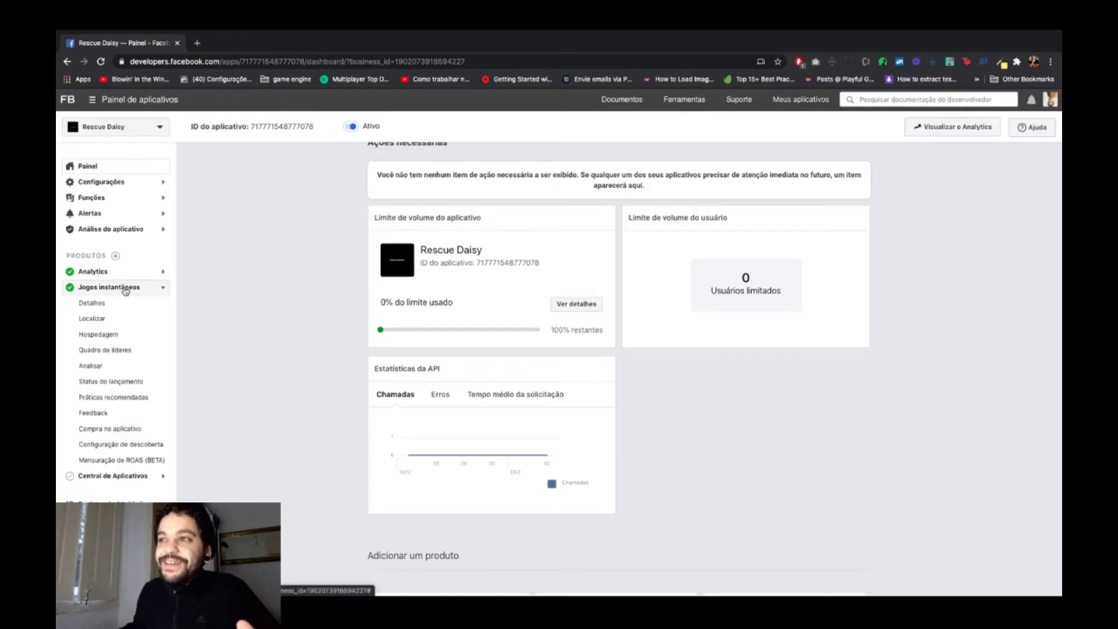
{"action": "left_click", "coordinate": [117, 320]}
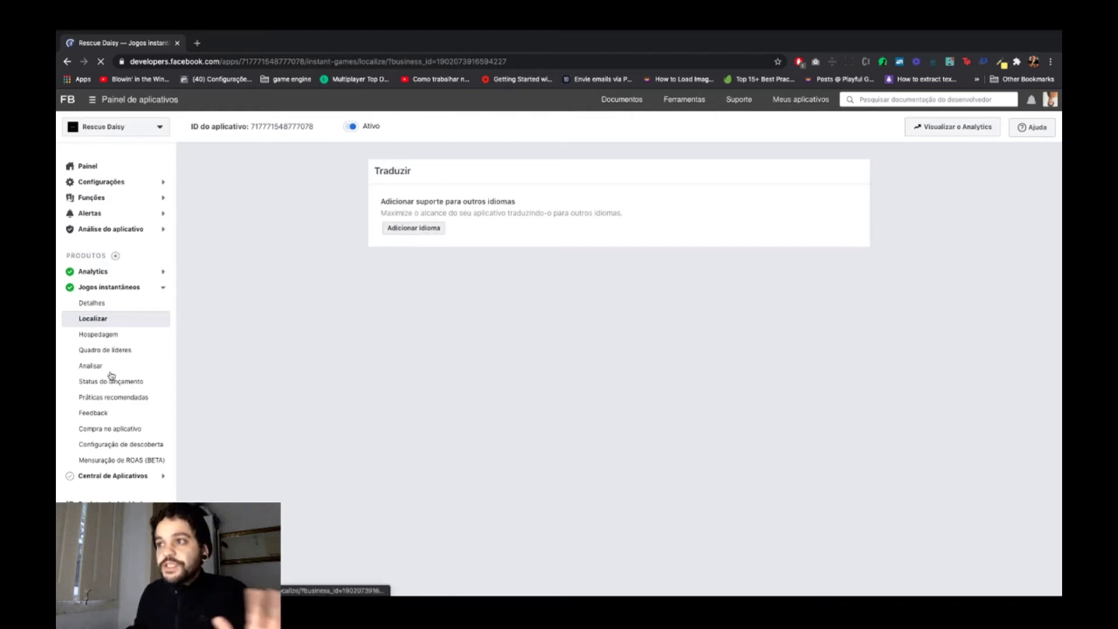
{"action": "left_click", "coordinate": [113, 334]}
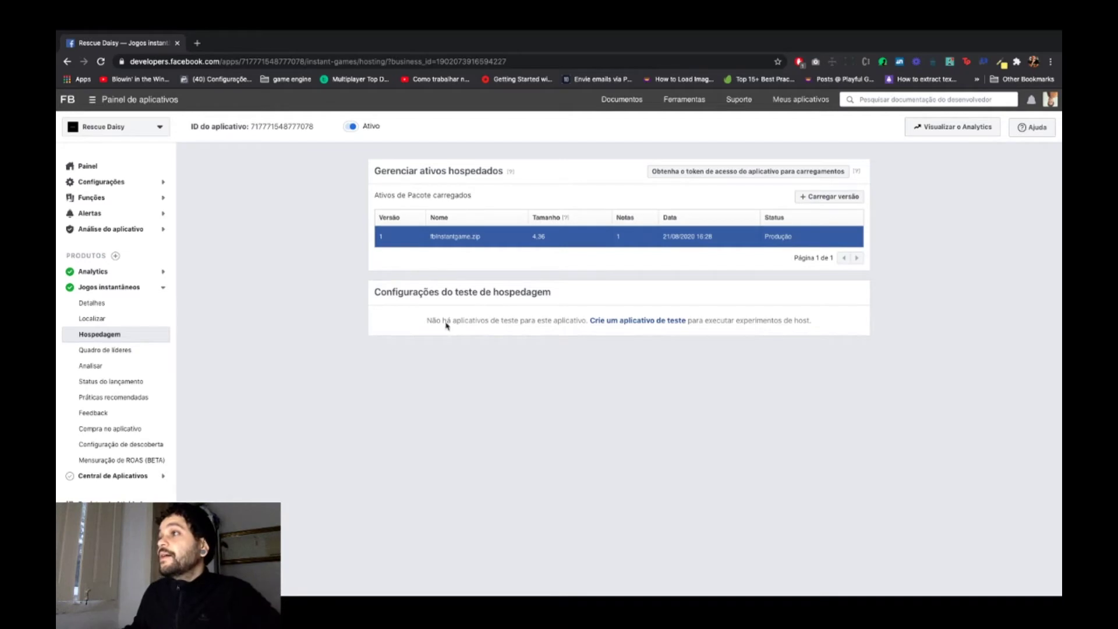
Step: Highlight fbinstantgame.zip's name, 4.36 size, upload date and Produção status, then open Quadro de líderes
{"action": "mouse_move", "coordinate": [379, 242]}
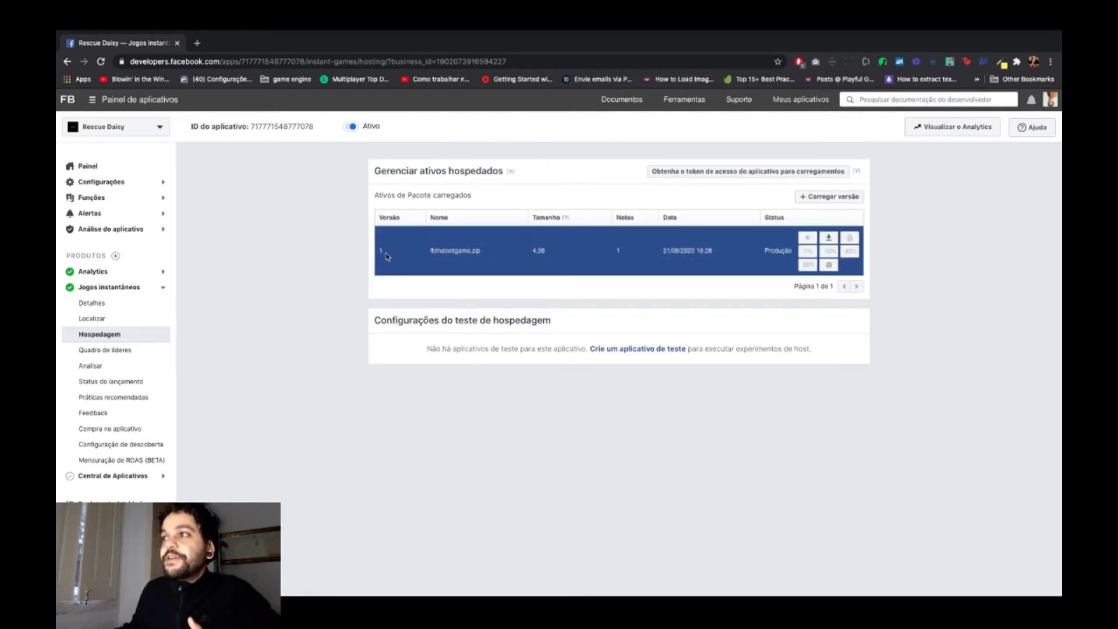
{"action": "double_click", "coordinate": [452, 252]}
{"action": "left_click", "coordinate": [450, 251]}
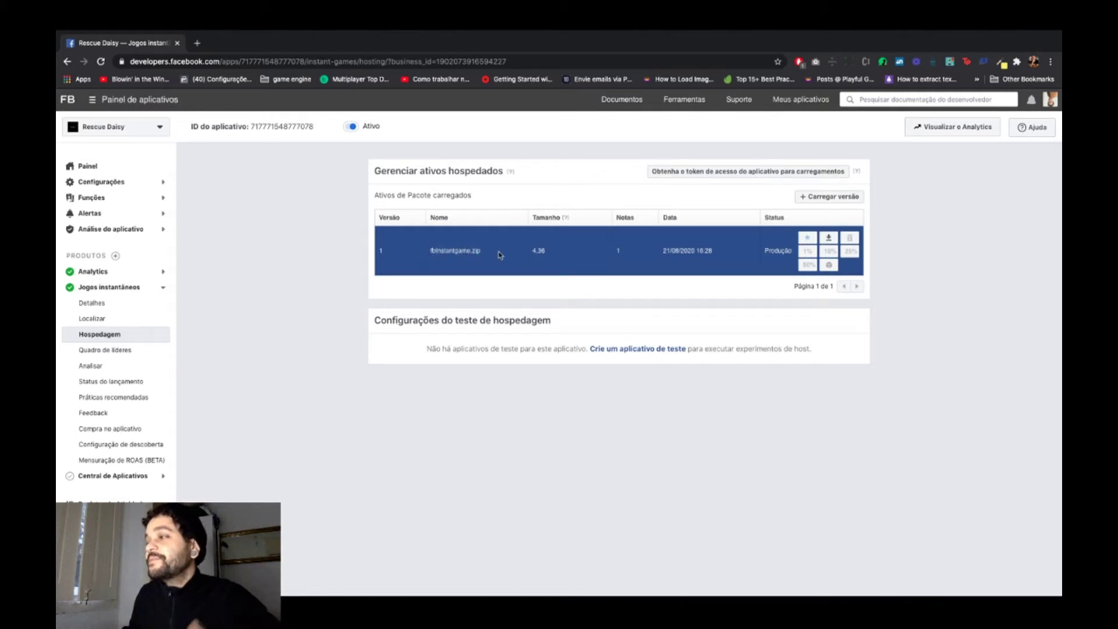
{"action": "left_click_drag", "start_coordinate": [433, 251], "coordinate": [456, 253]}
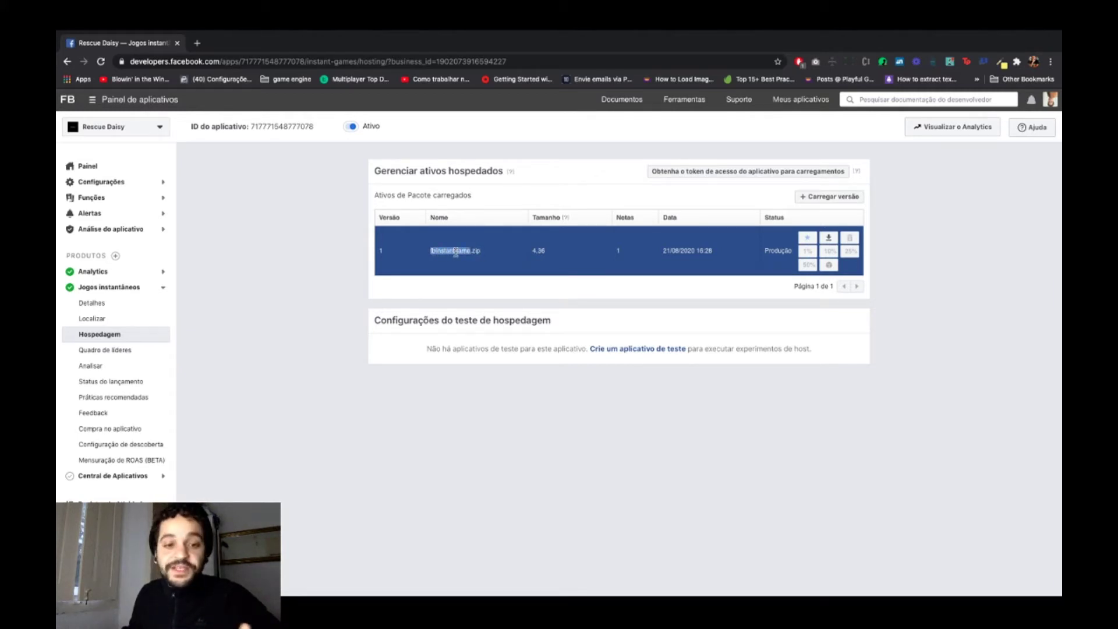
{"action": "double_click", "coordinate": [540, 251]}
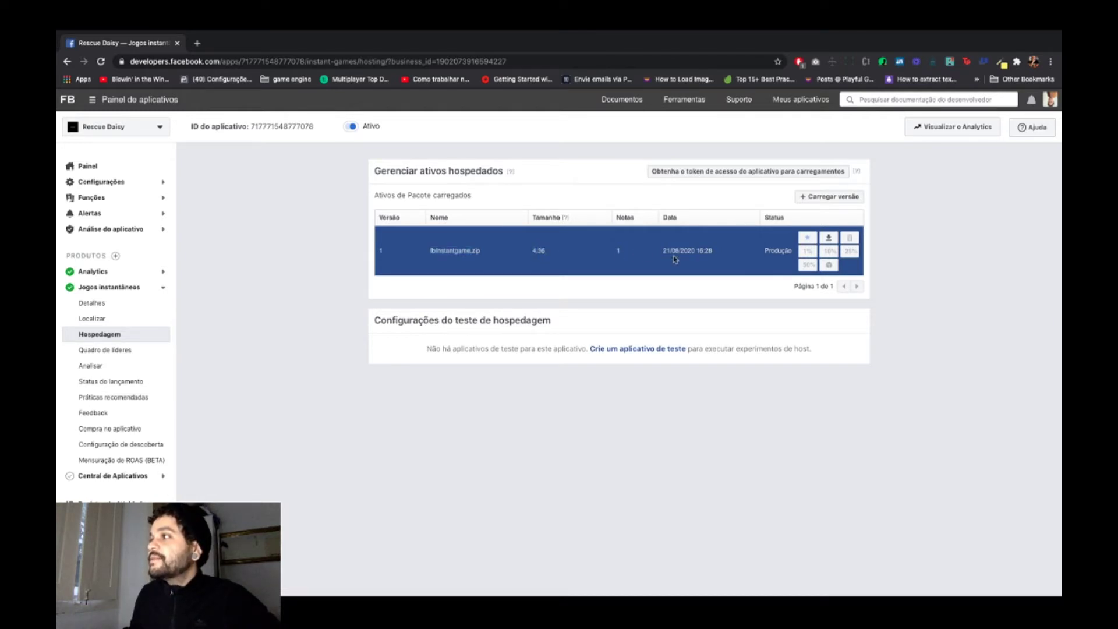
{"action": "left_click_drag", "start_coordinate": [669, 250], "coordinate": [722, 252]}
{"action": "double_click", "coordinate": [775, 251]}
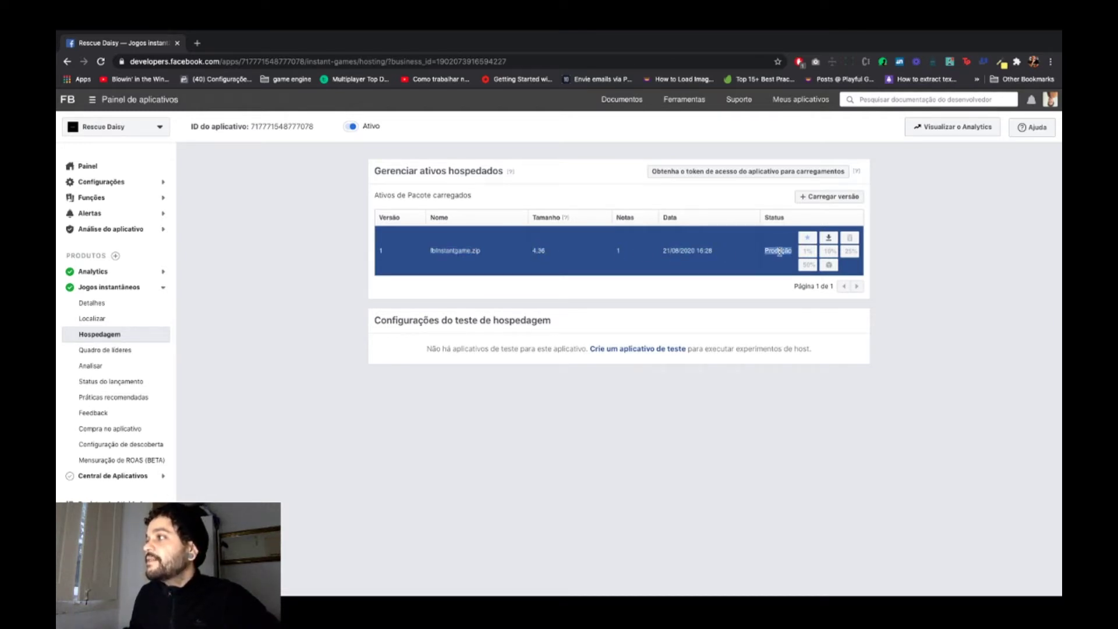
{"action": "left_click", "coordinate": [777, 252]}
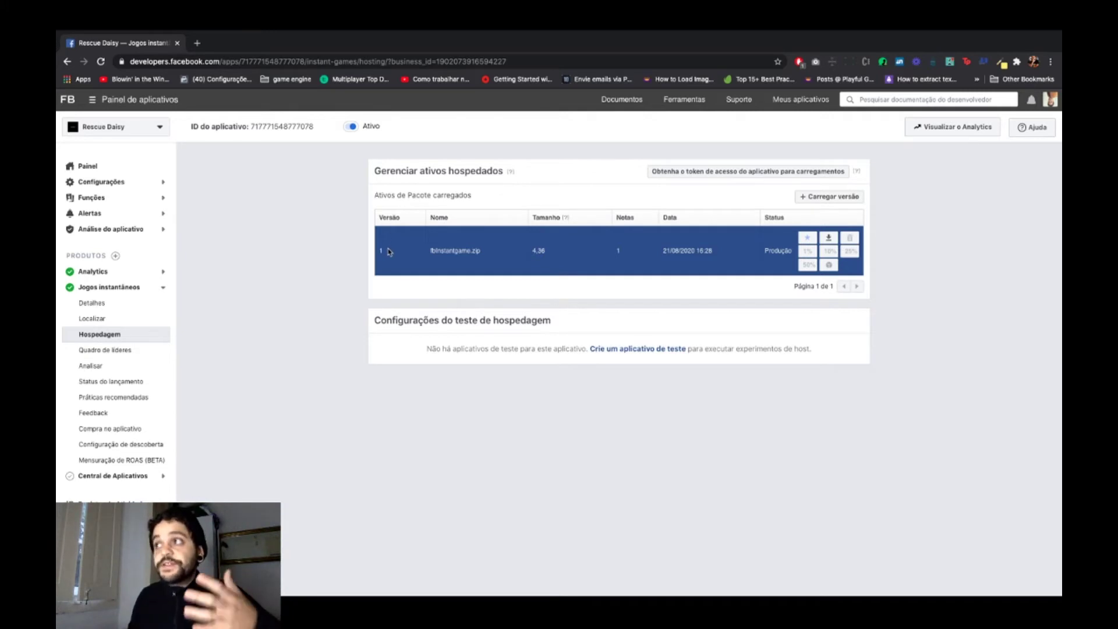
{"action": "left_click", "coordinate": [142, 351]}
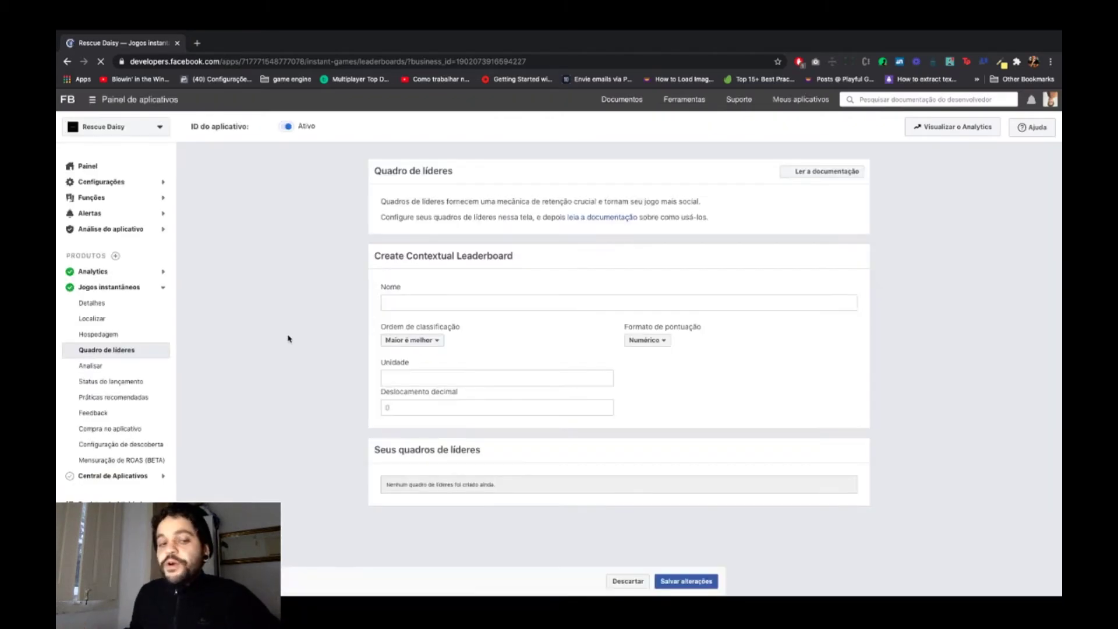
Step: Keep the leaderboard form at Maior é melhor and Numérico without saving, then open Analisar
{"action": "left_click", "coordinate": [428, 298]}
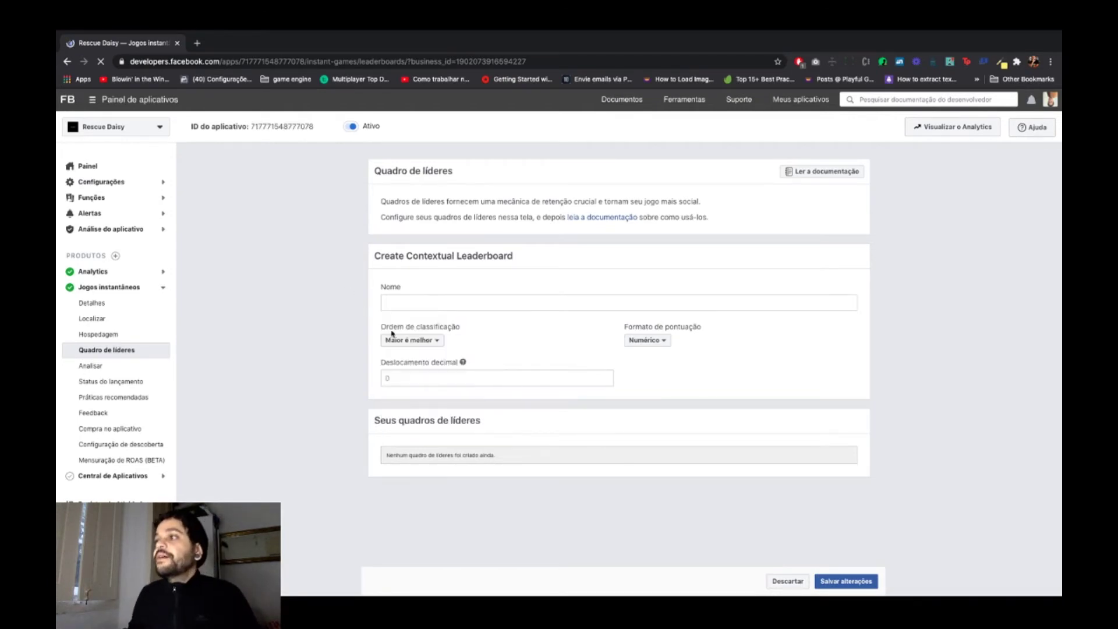
{"action": "left_click", "coordinate": [401, 342]}
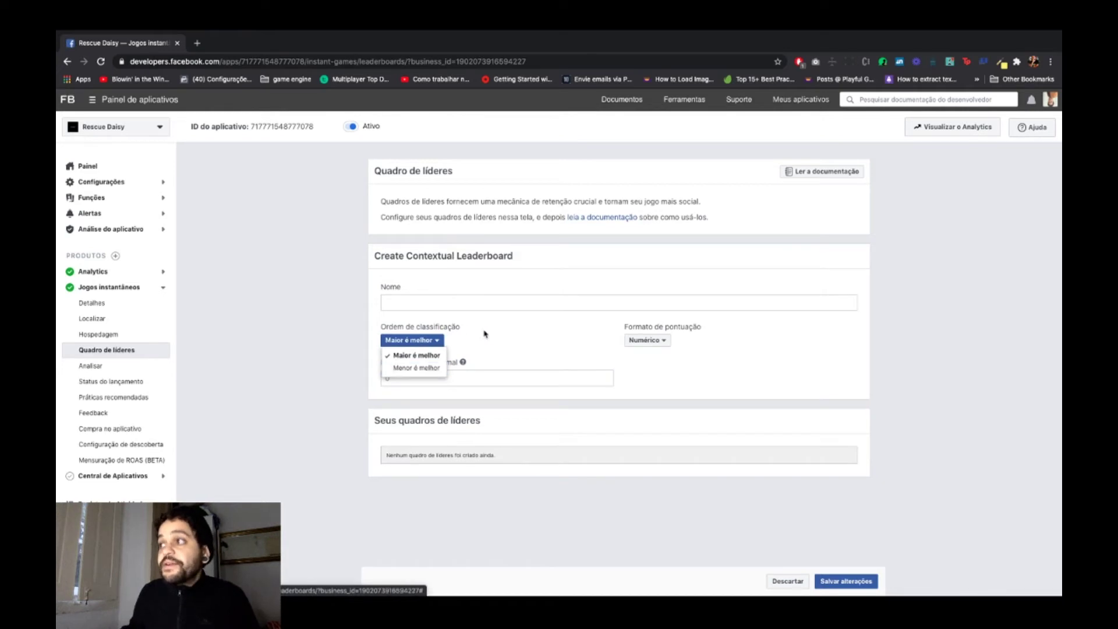
{"action": "left_click", "coordinate": [421, 326]}
{"action": "double_click", "coordinate": [438, 327]}
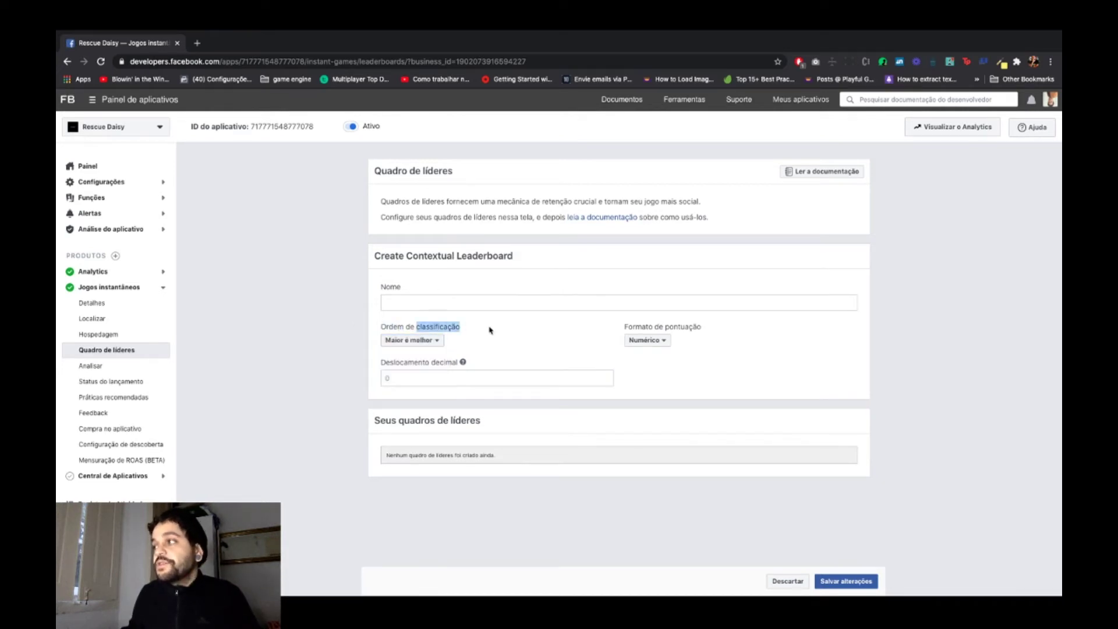
{"action": "left_click", "coordinate": [502, 330]}
{"action": "left_click", "coordinate": [637, 341]}
{"action": "left_click", "coordinate": [555, 346]}
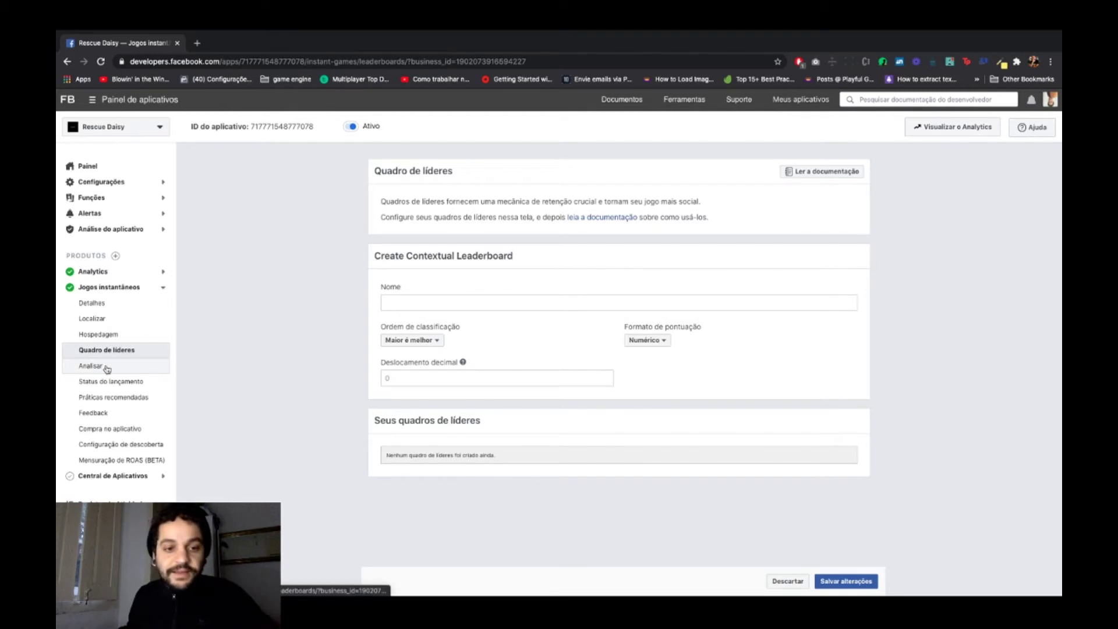
{"action": "left_click", "coordinate": [163, 370]}
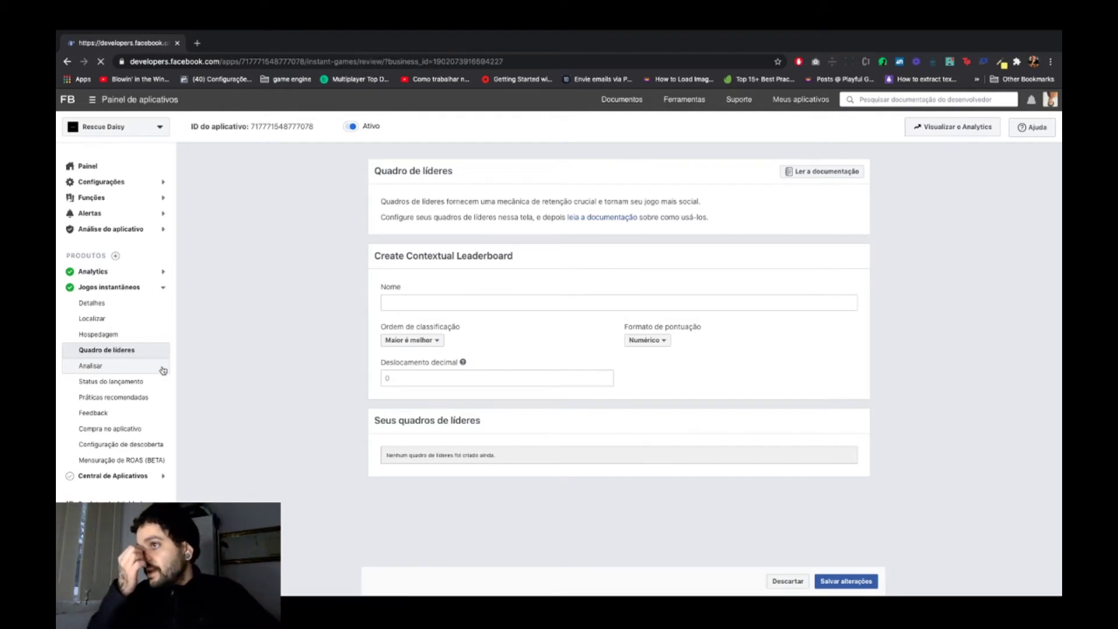